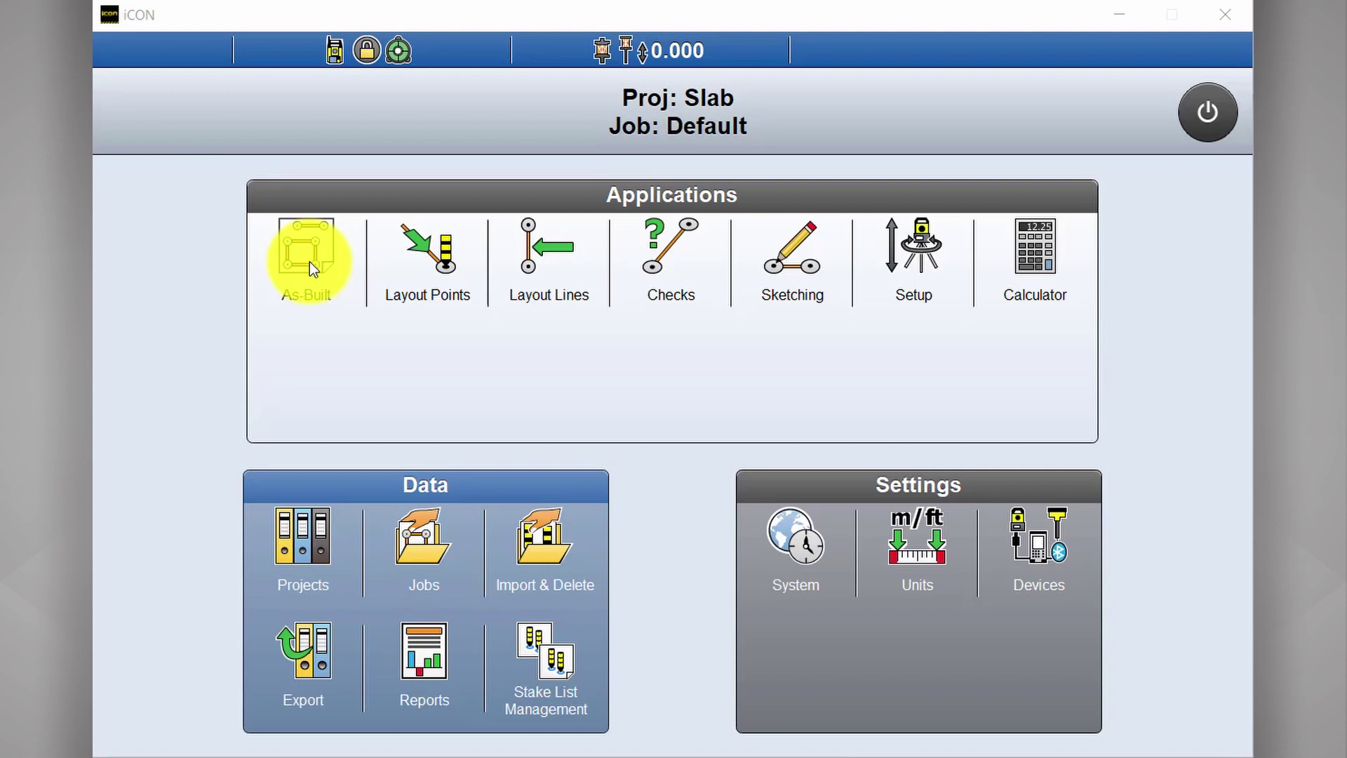
Open As-Built with points 1–6, then check instrument status and the full Controller/Target prism type list.
click(310, 263)
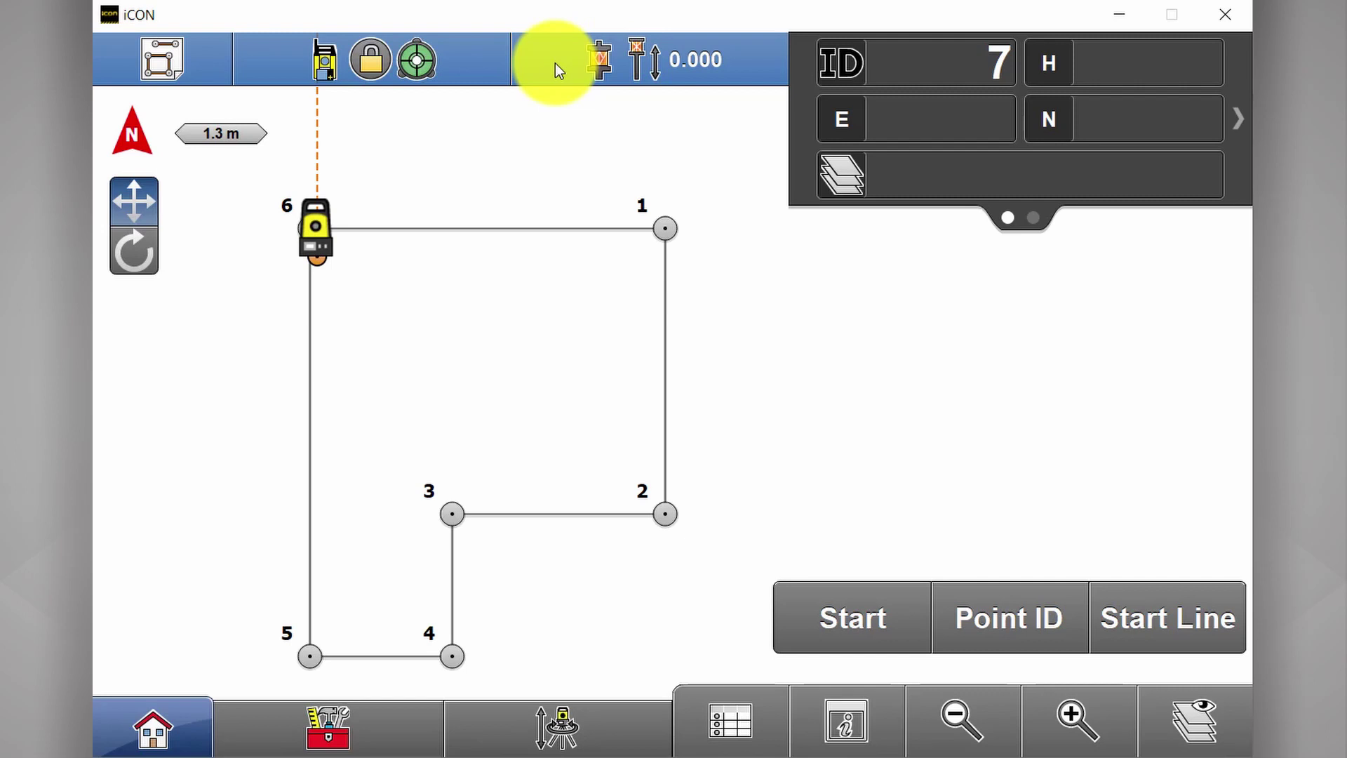
click(424, 56)
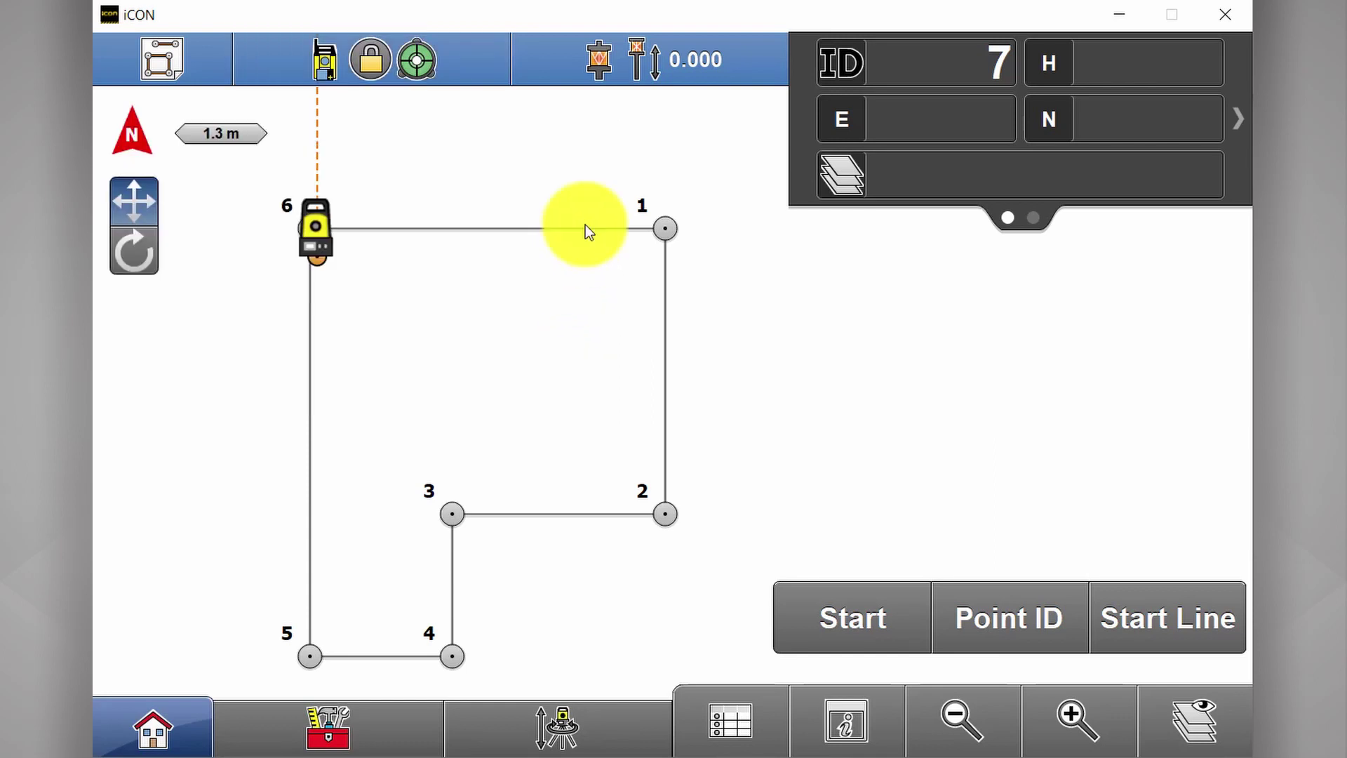
click(688, 52)
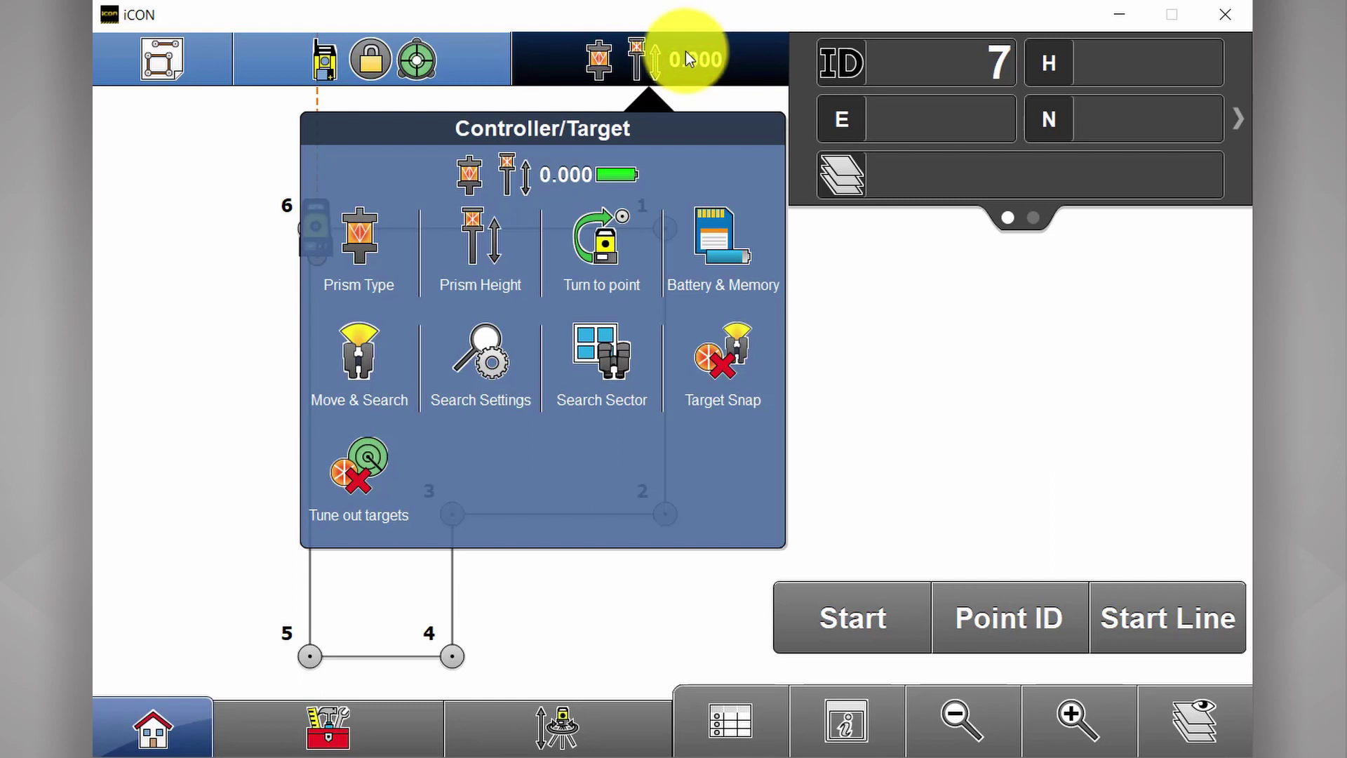
click(379, 246)
click(713, 209)
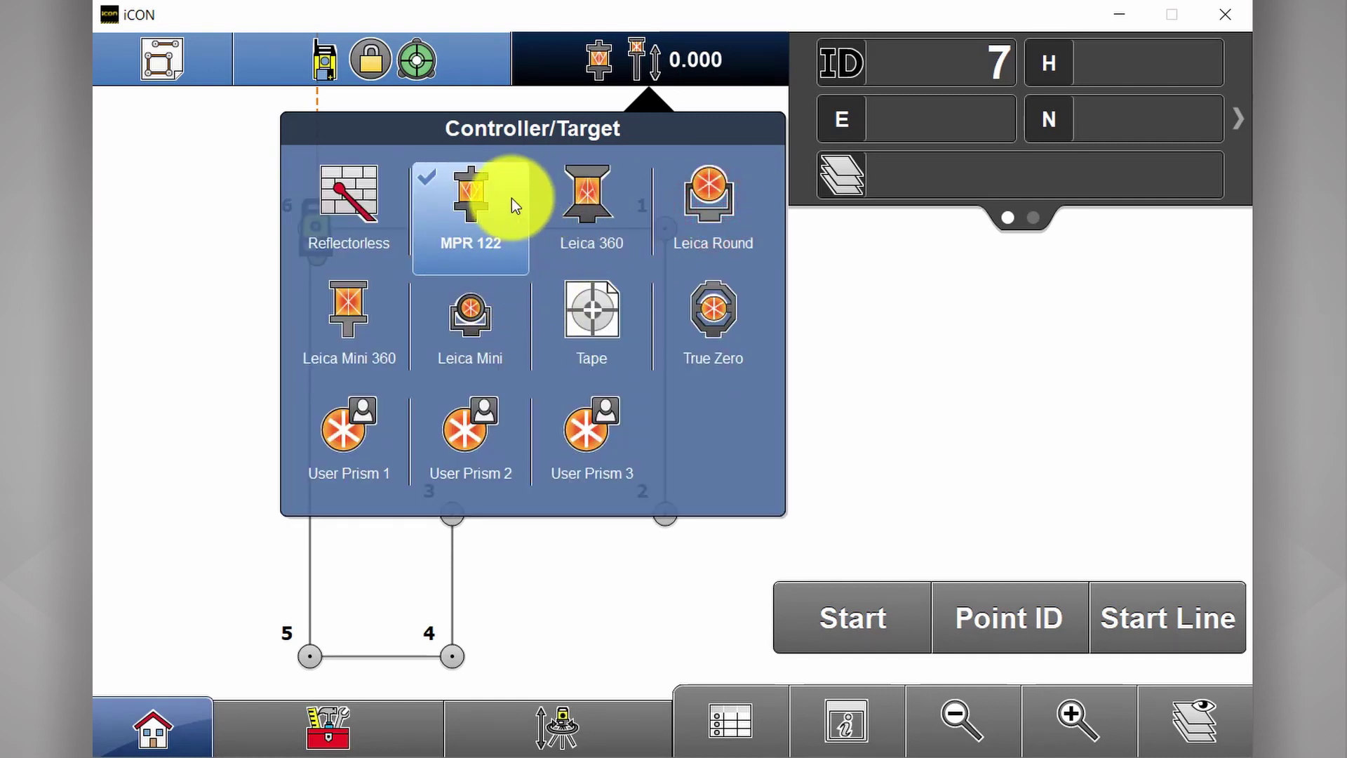
click(633, 70)
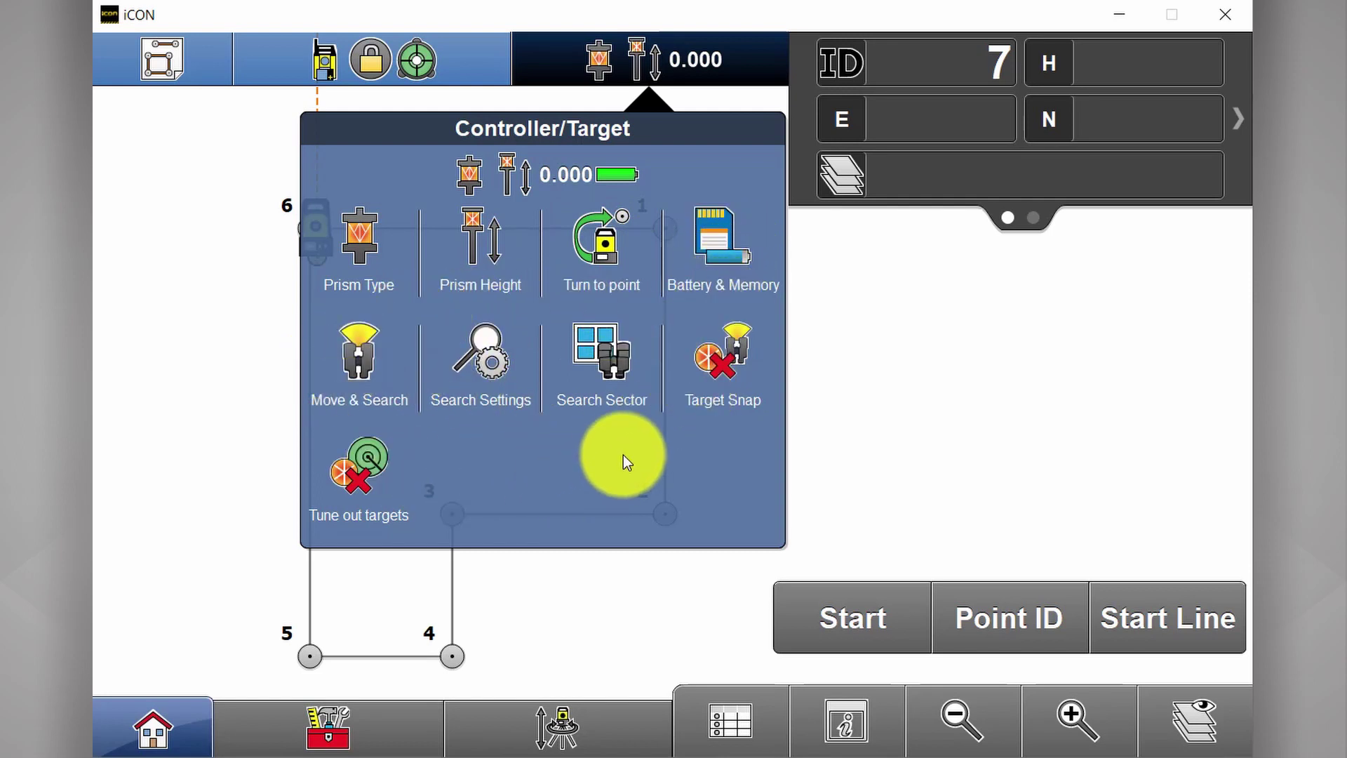
click(630, 398)
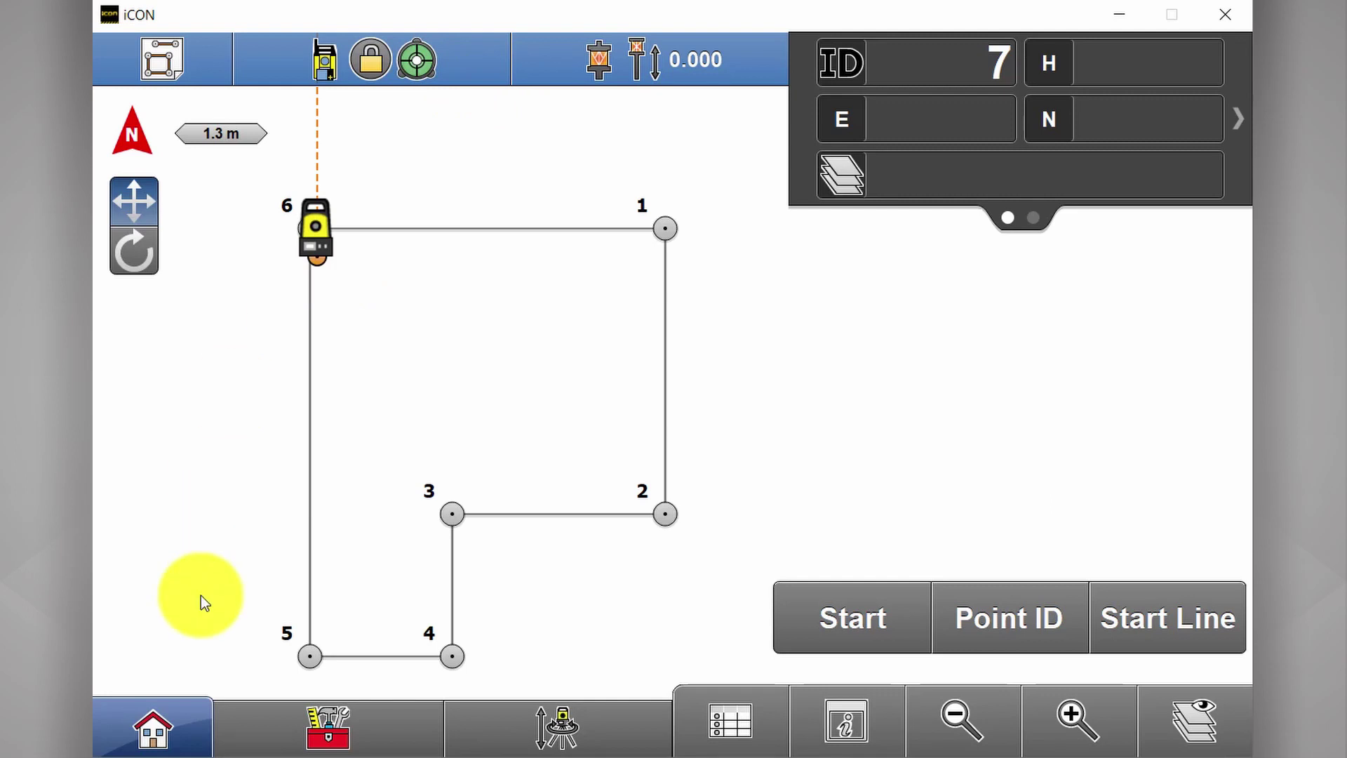
Preview the Layout Points and Layout Lines stakeout apps, returning to Home after each.
click(152, 737)
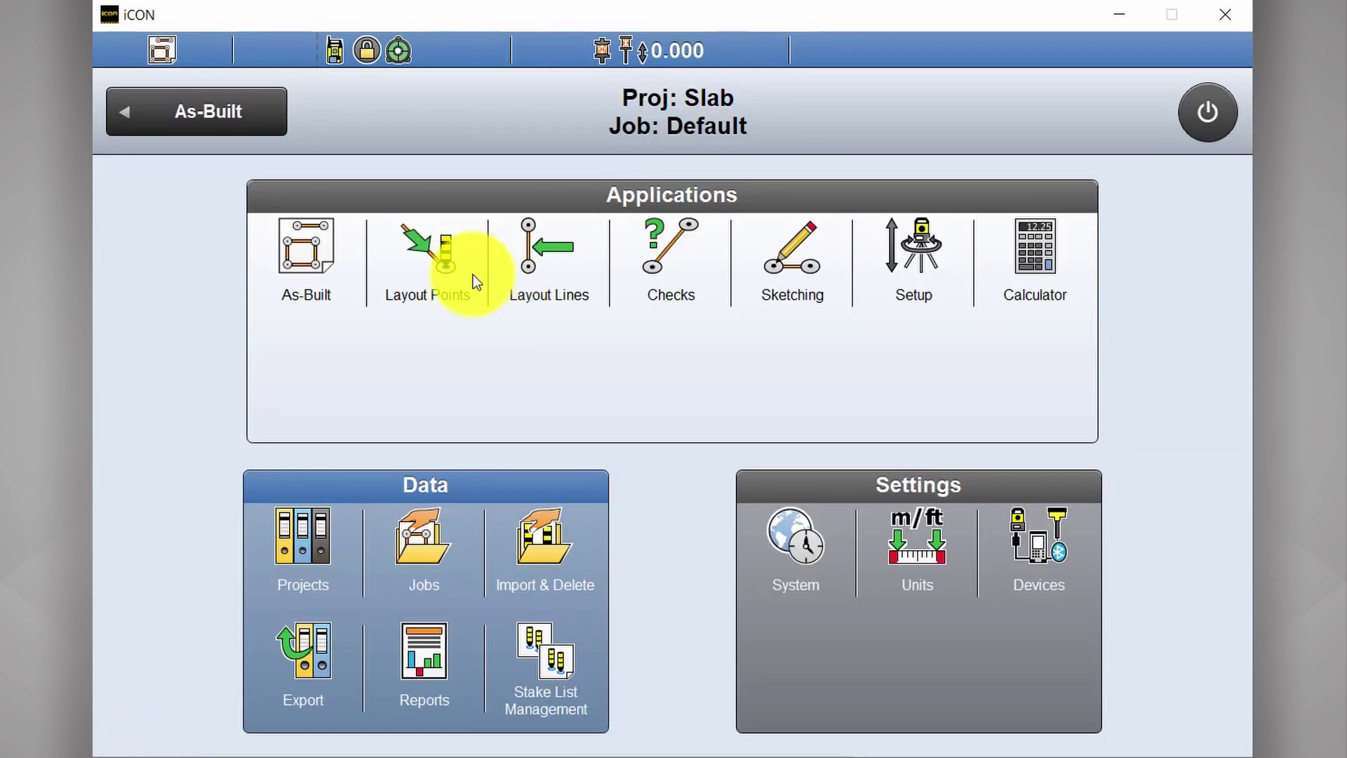
click(443, 251)
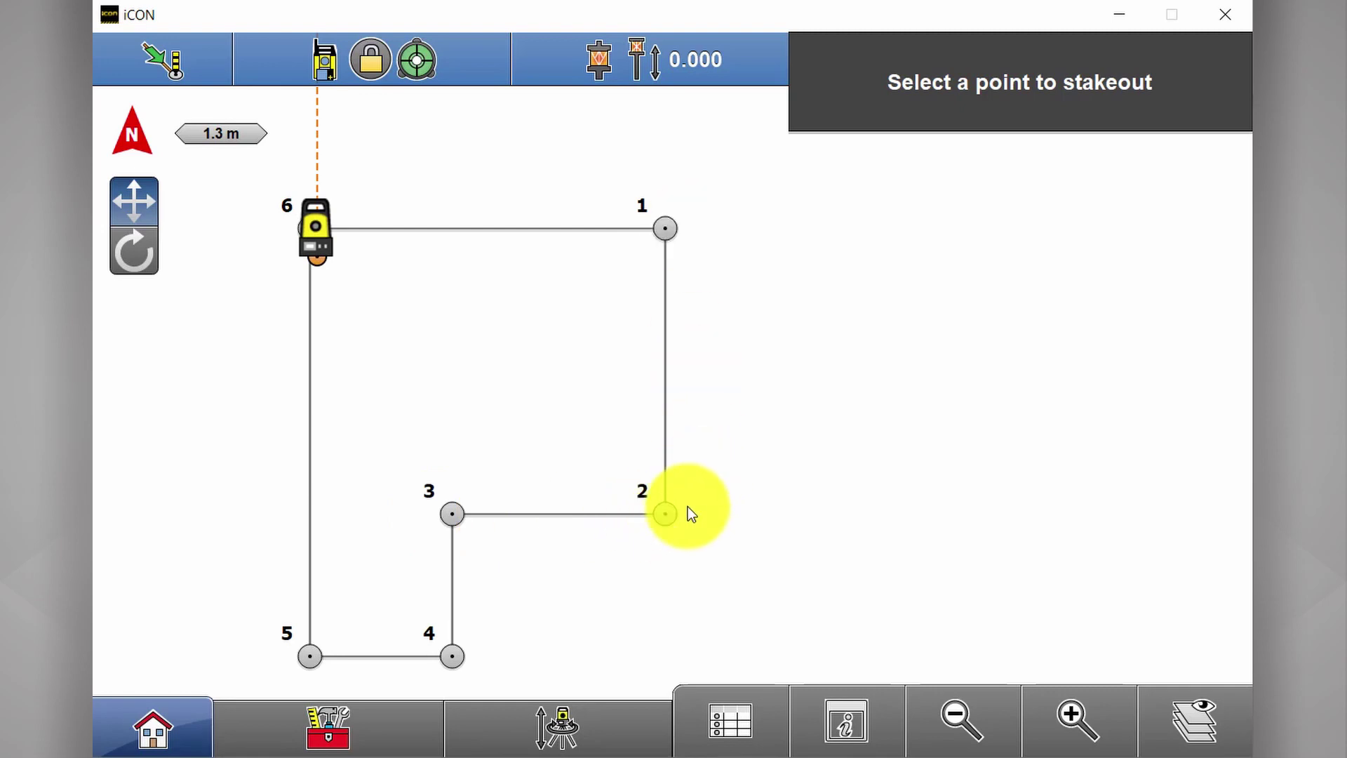
click(144, 723)
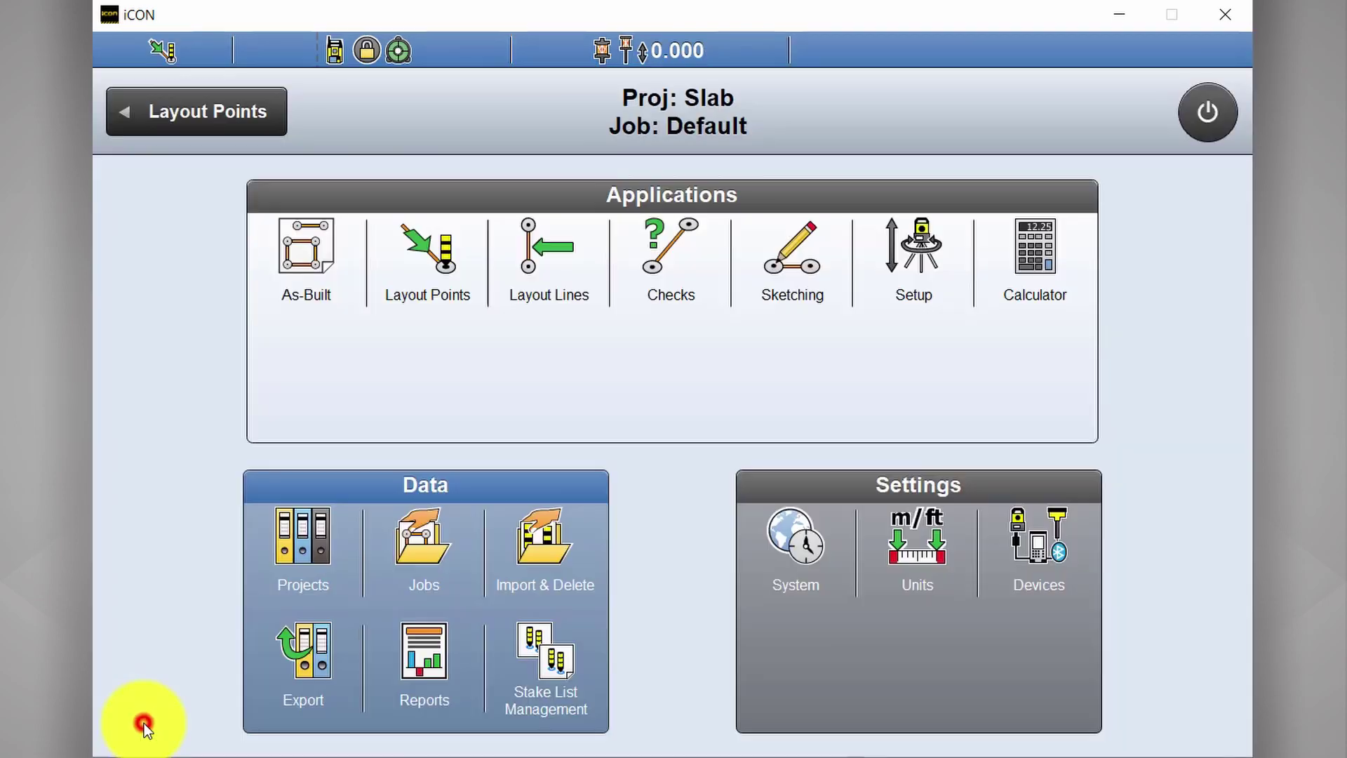
click(570, 288)
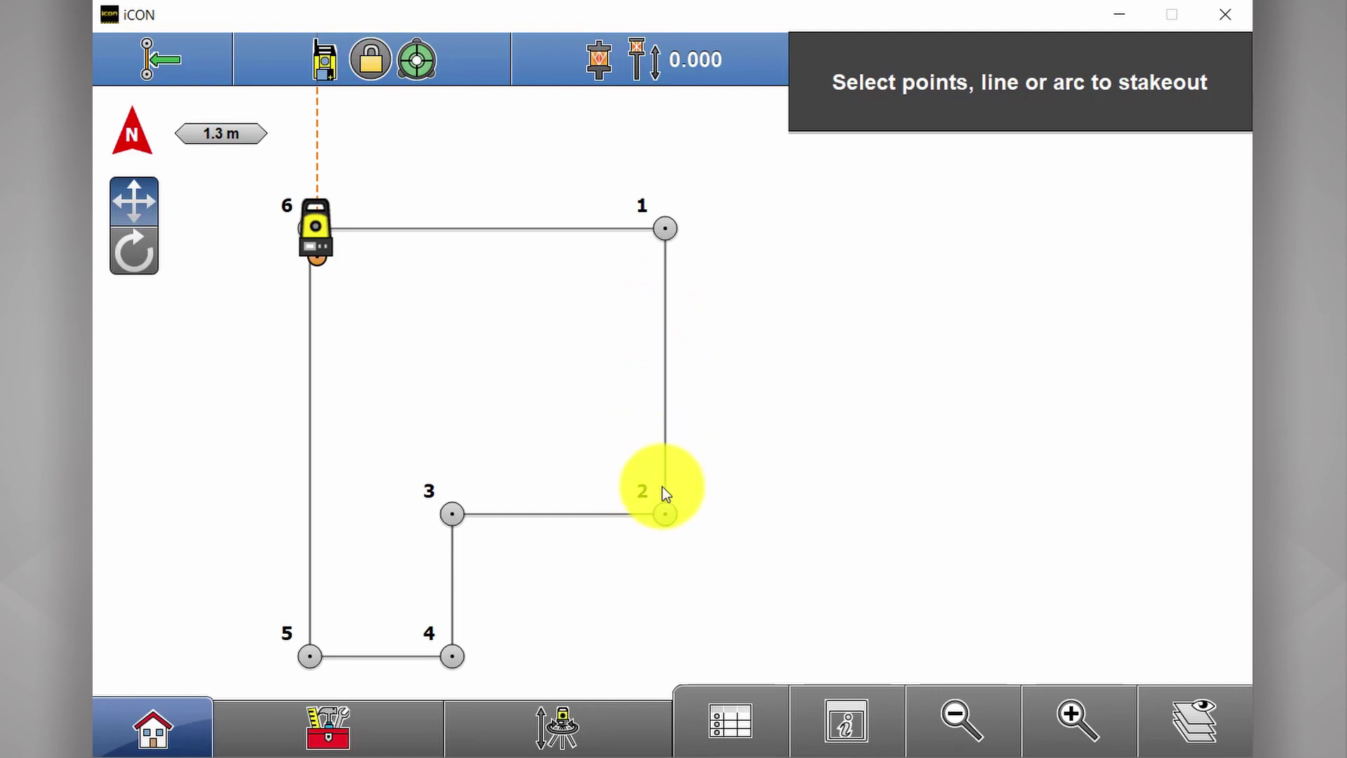
click(143, 736)
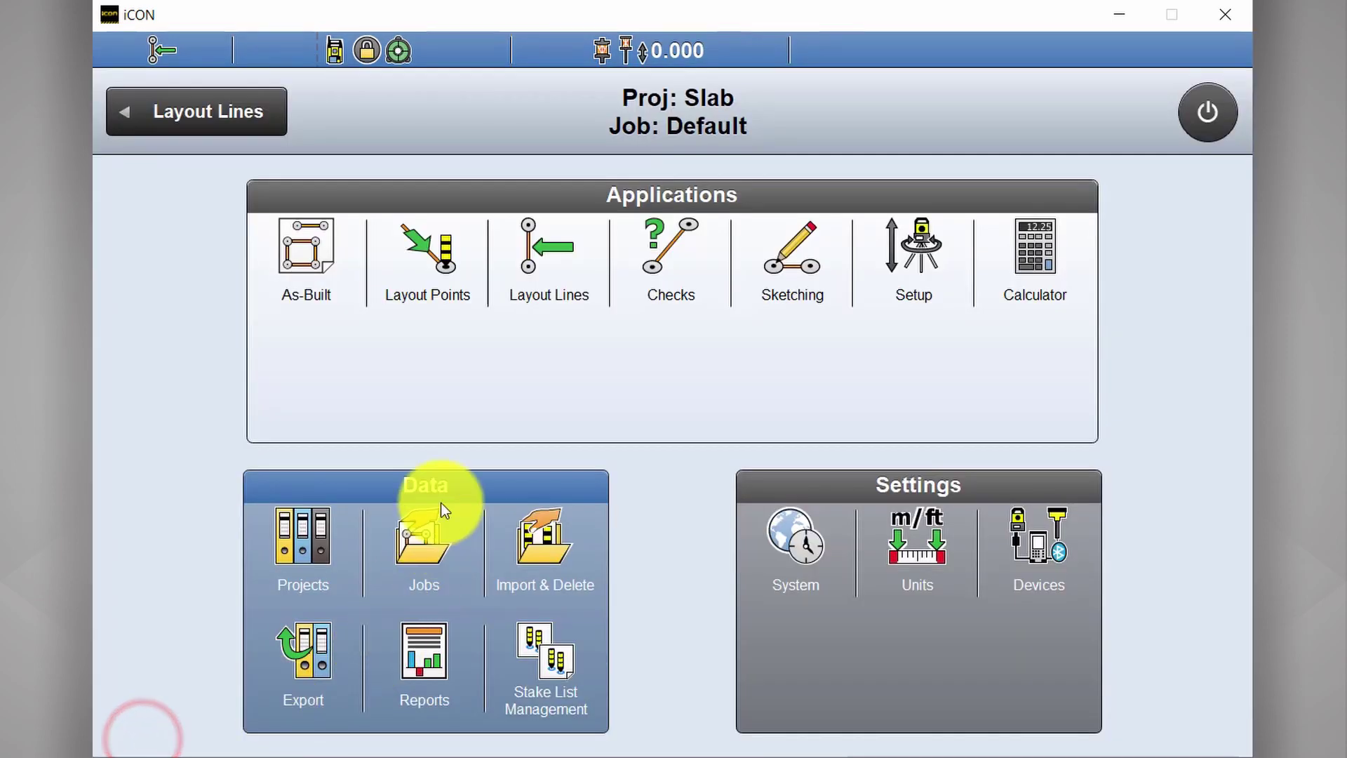
Open Checks and measure the point 1 to point 2 distance (4.000).
click(664, 256)
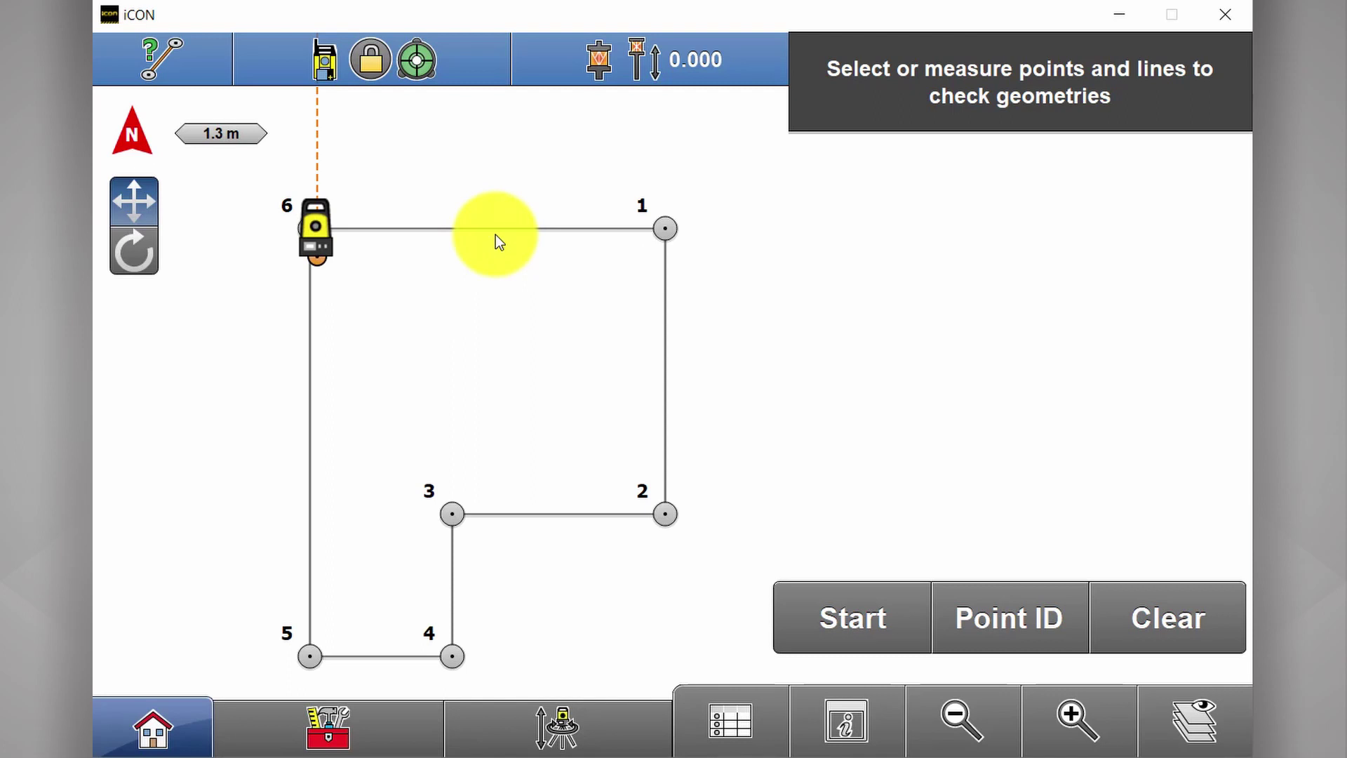
click(666, 229)
click(664, 515)
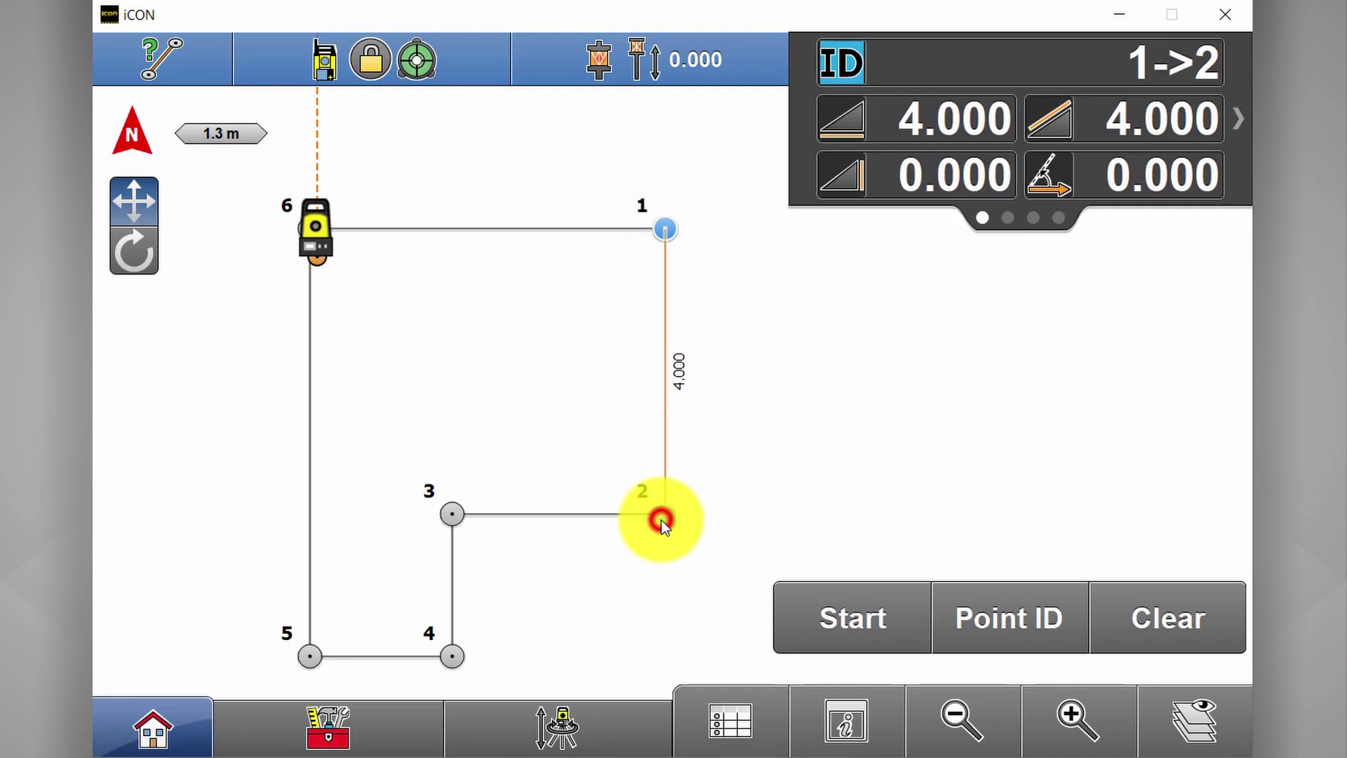
Check the 1–3 diagonal (5.000) and 3–2 side (3.000), then return Home.
click(666, 228)
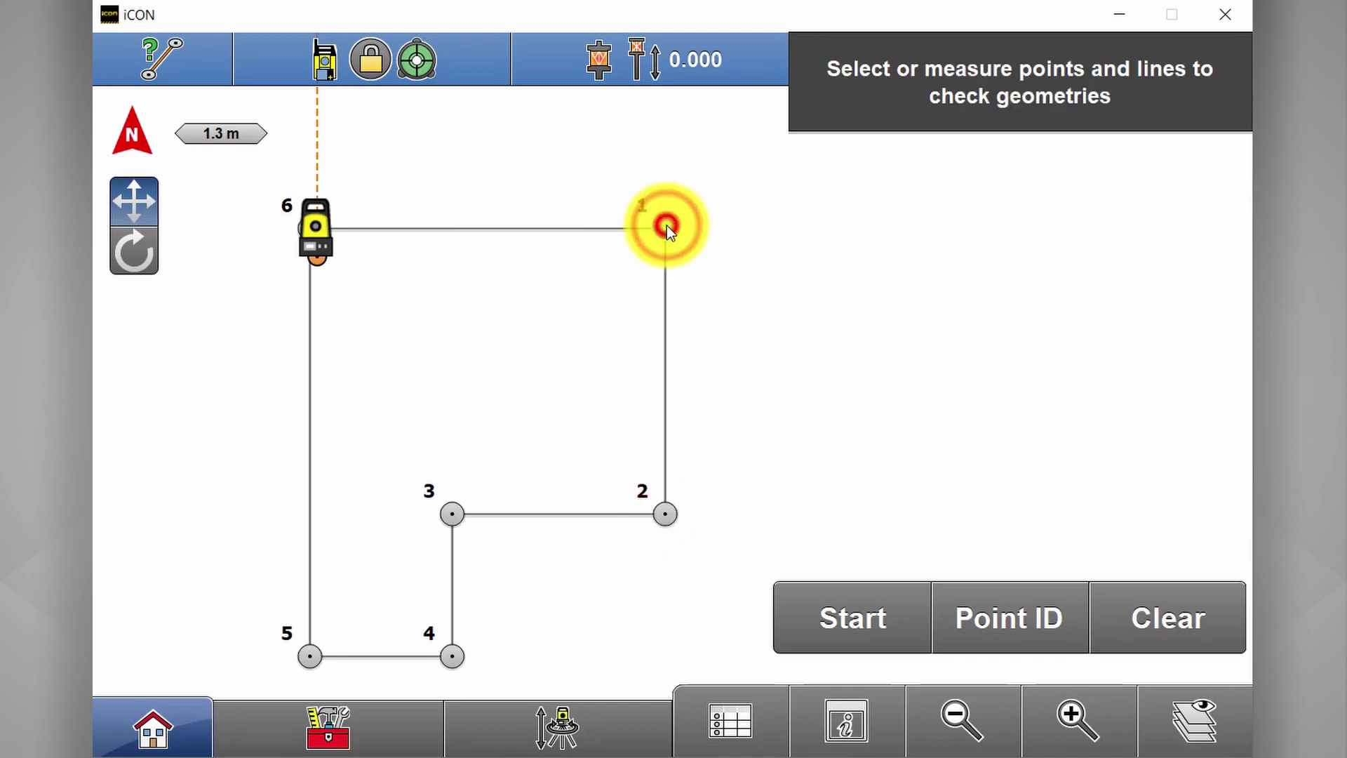
click(457, 512)
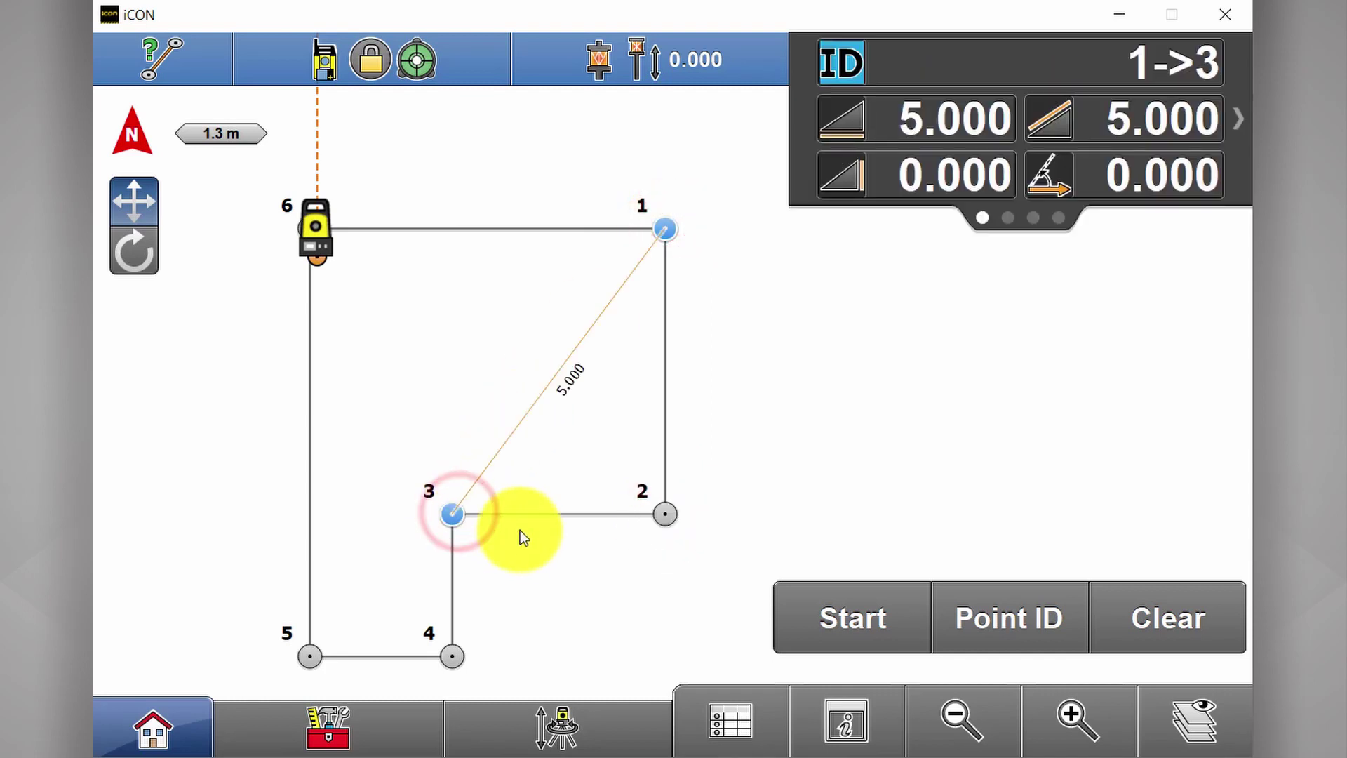
click(527, 511)
click(452, 591)
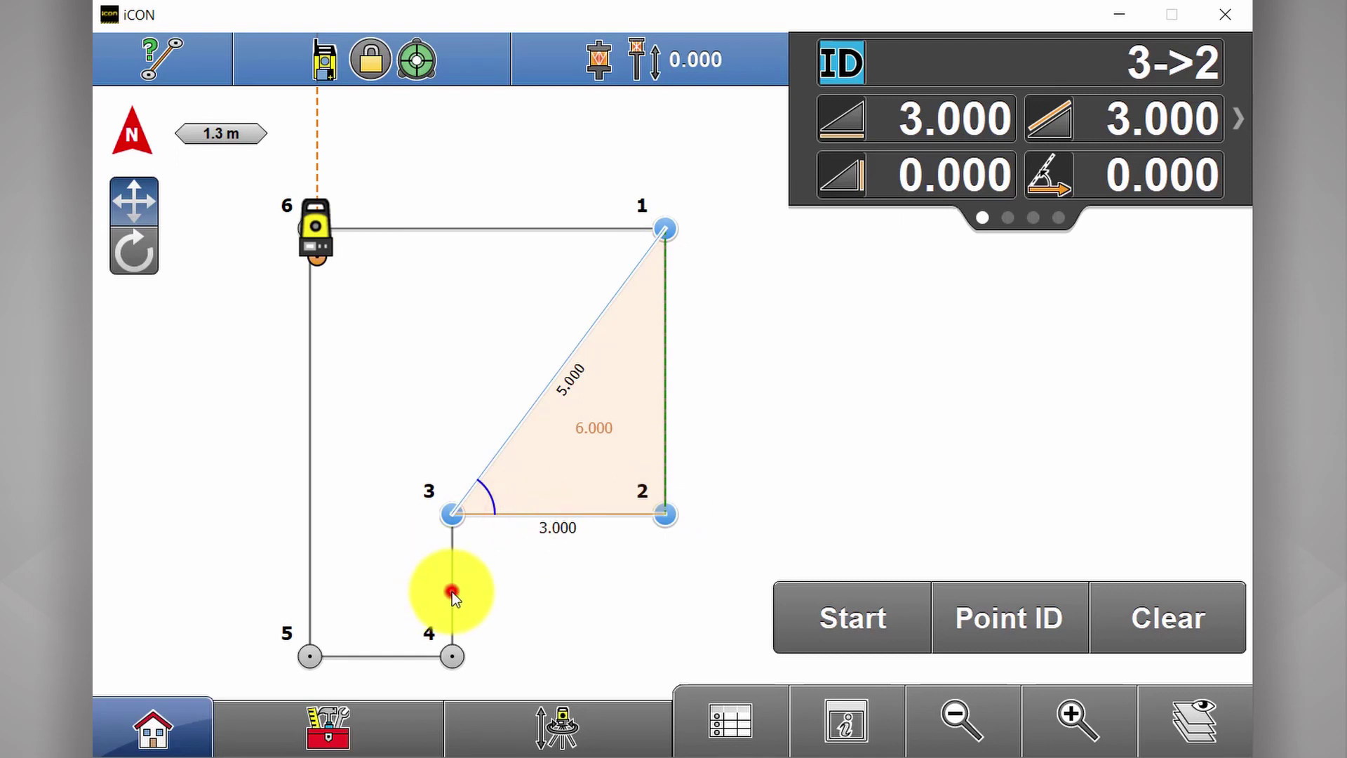
click(172, 728)
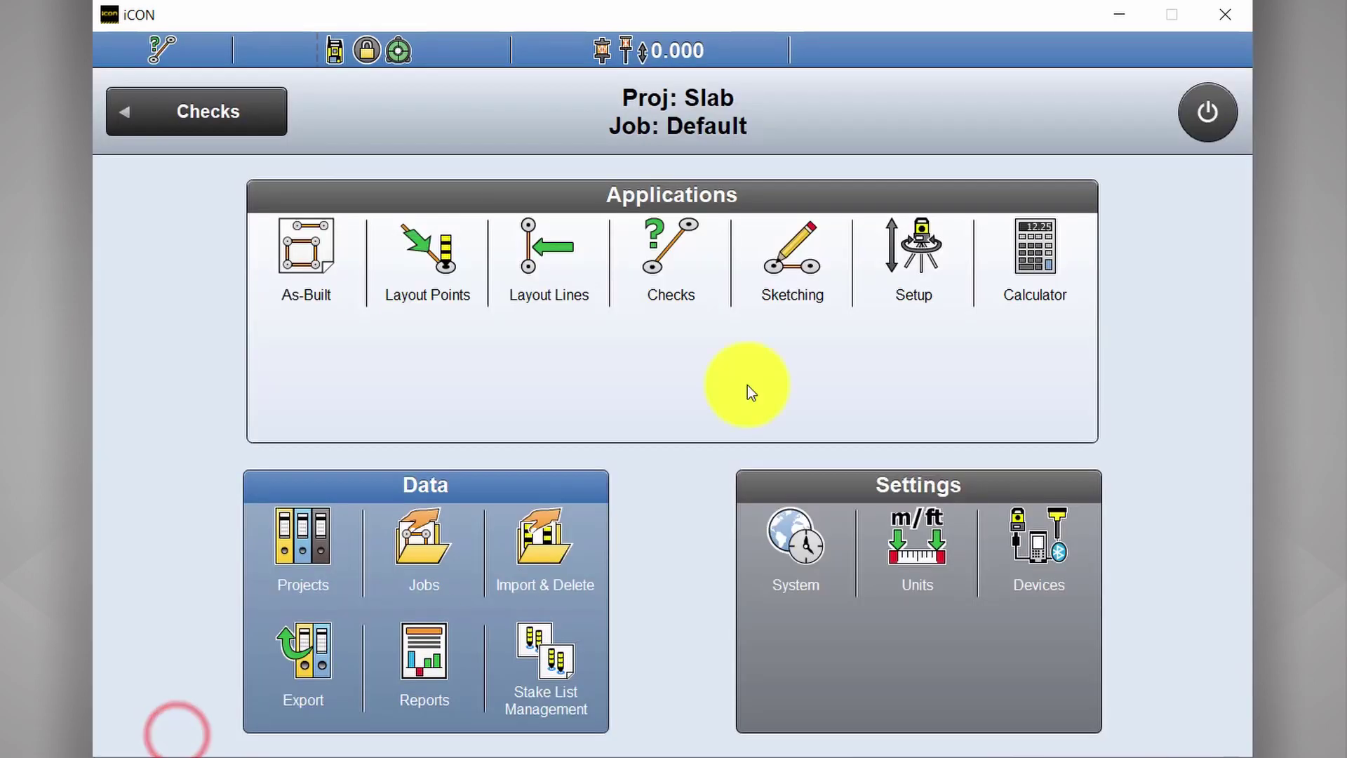
In Sketching, view the Sketching Functions and points-and-lines tool lists, then return Home.
click(803, 276)
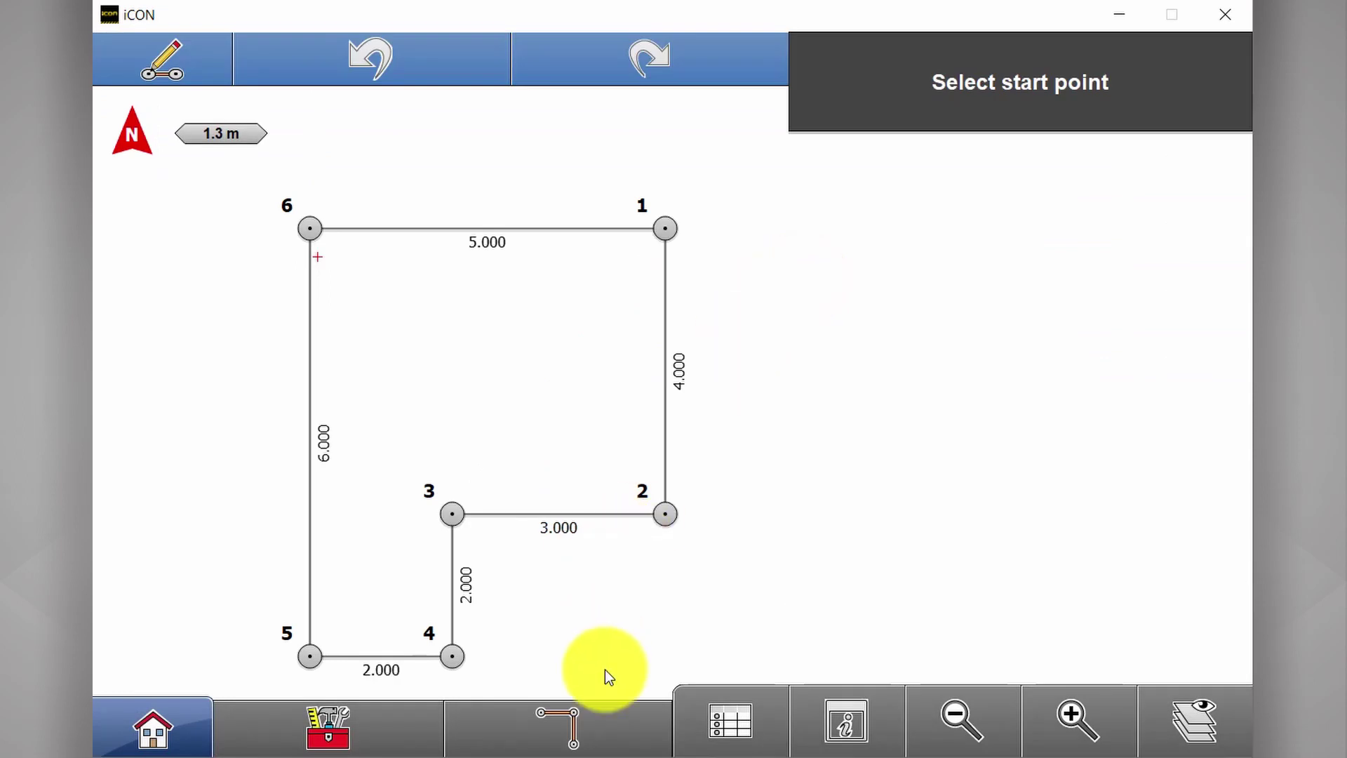
click(558, 725)
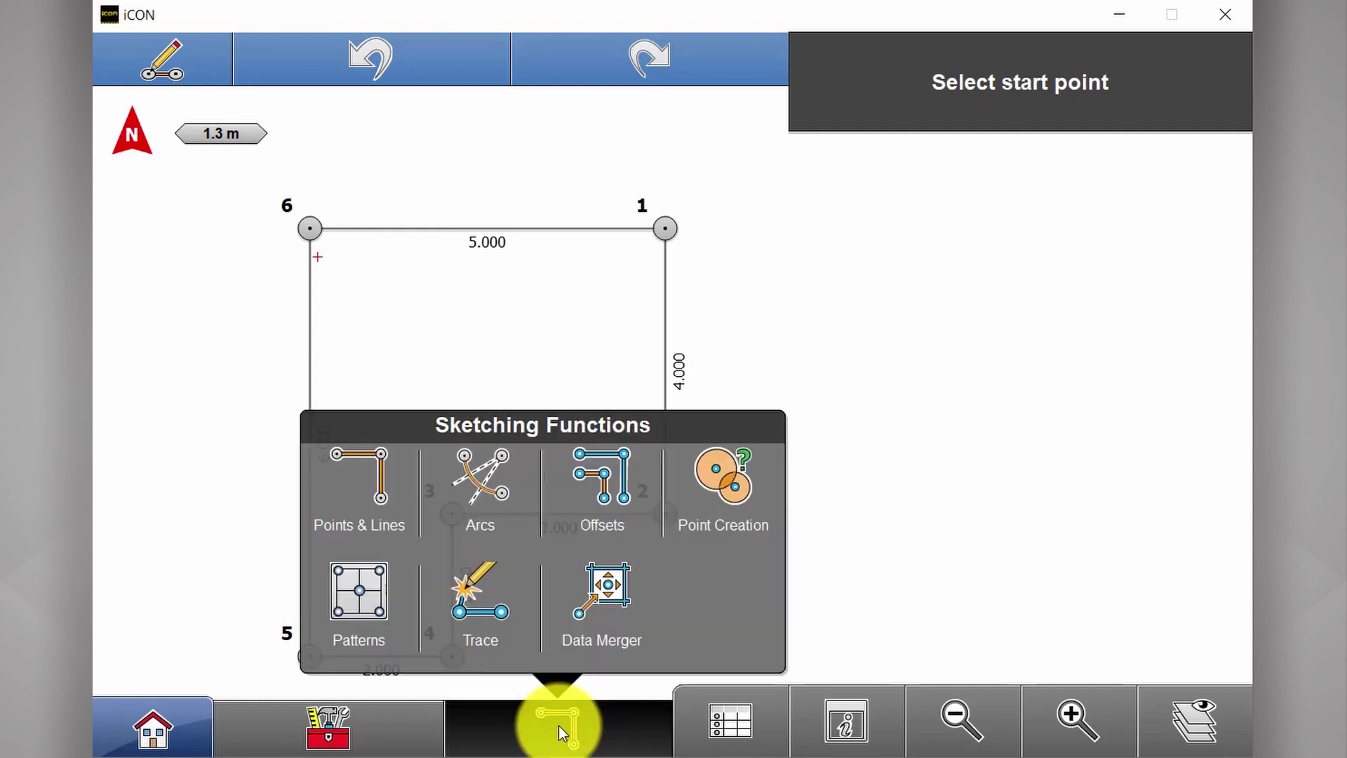
click(558, 726)
click(376, 728)
click(377, 731)
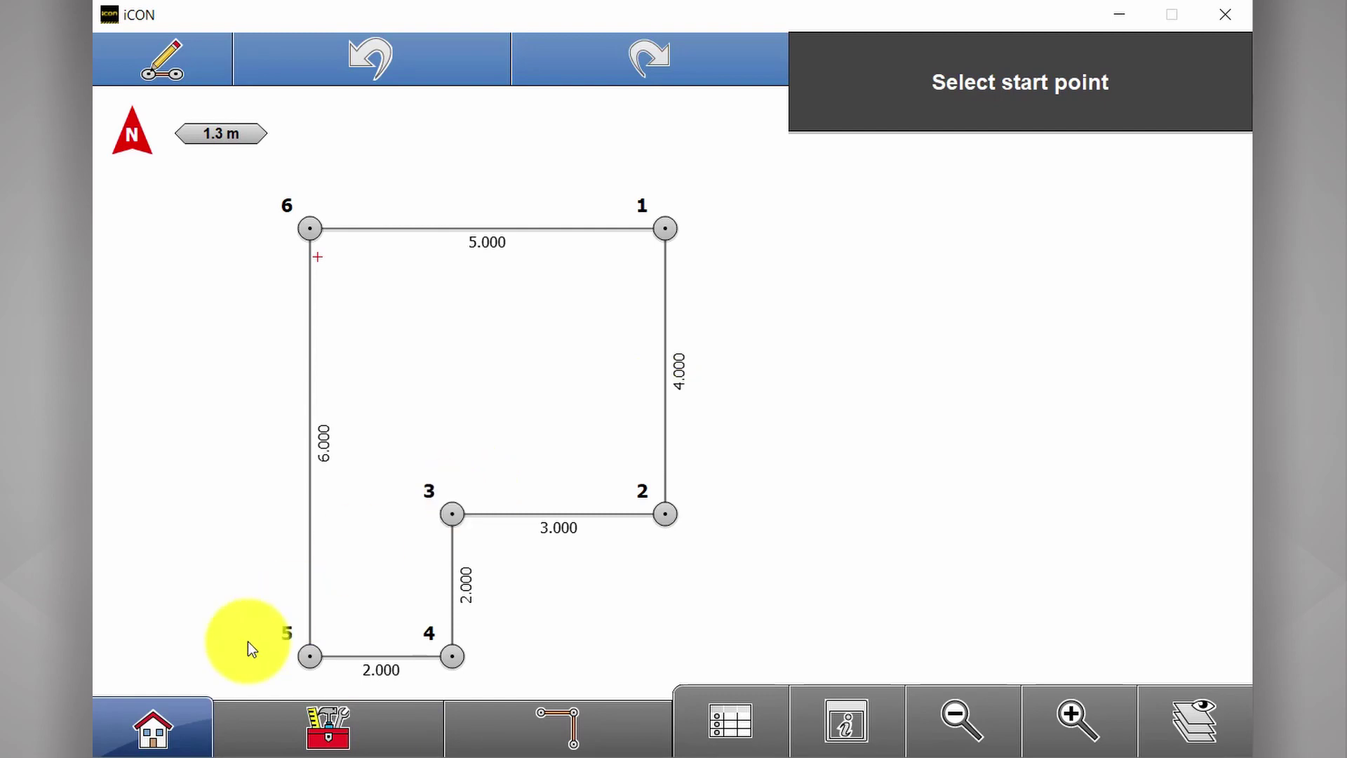
click(183, 725)
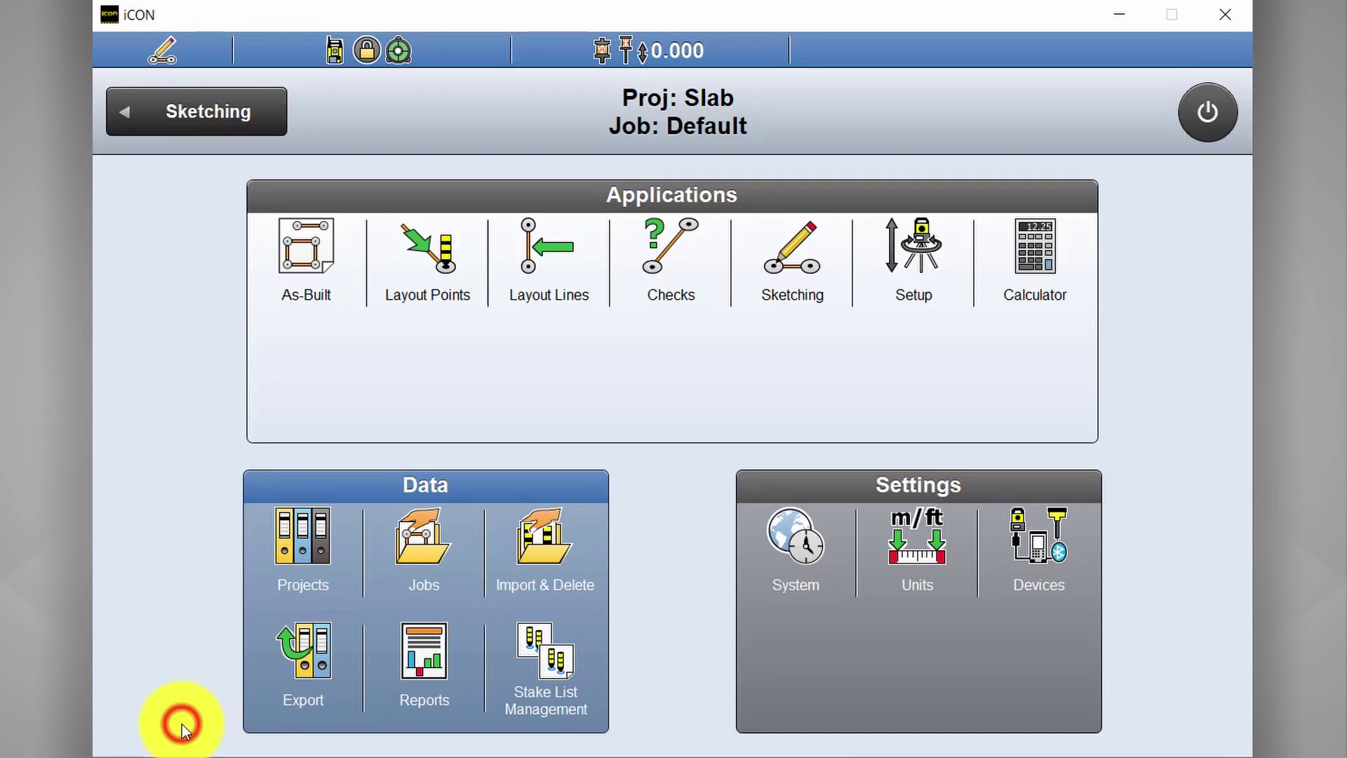
Review Setup Device's Coordinates, Control Line and Heights options, then return Home.
click(932, 264)
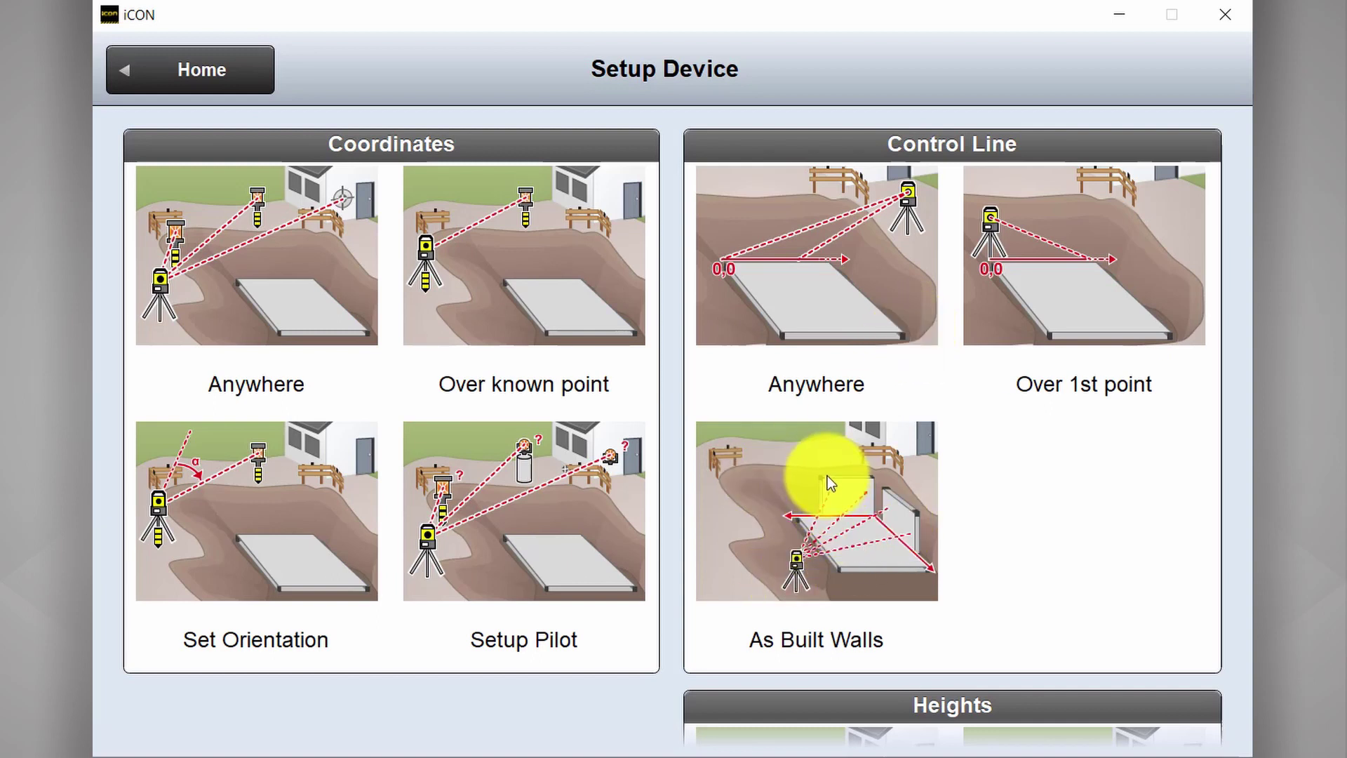
scroll(829, 459, down, 3)
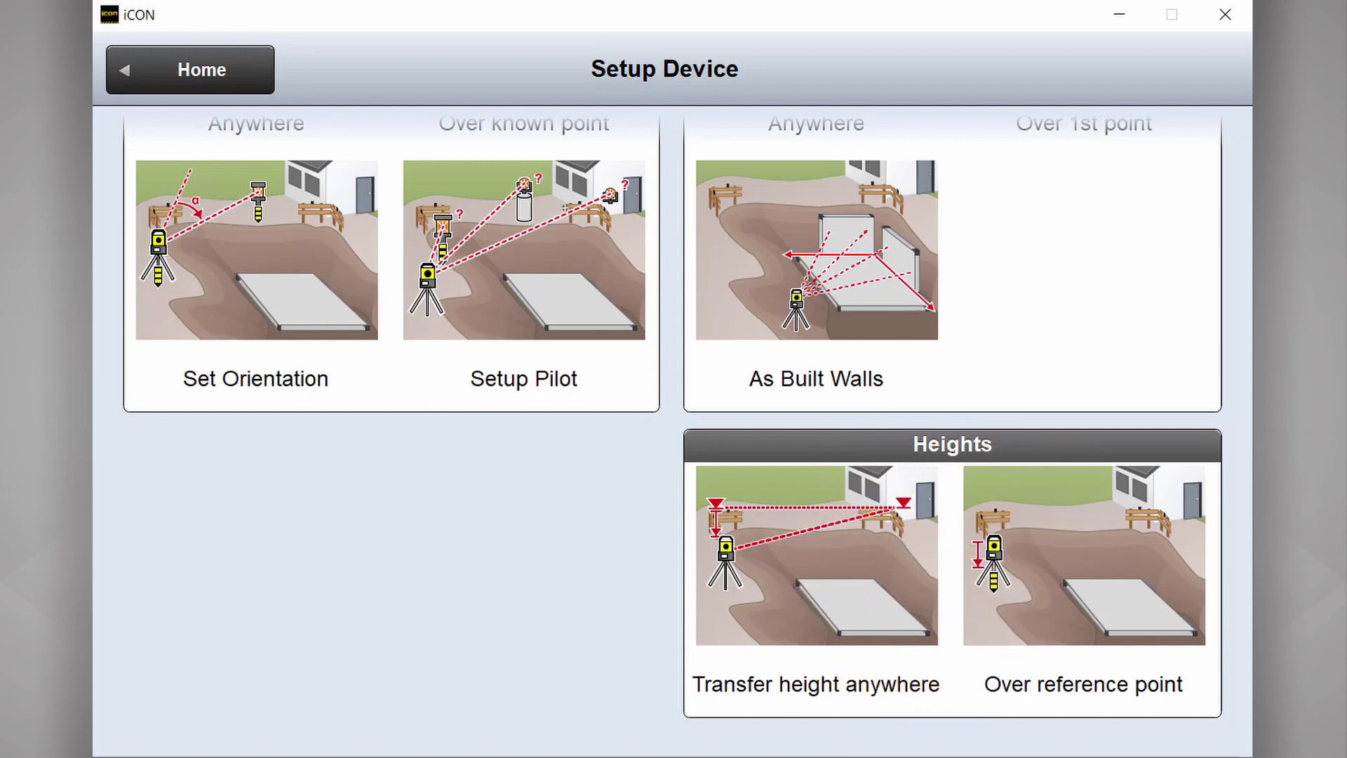
click(187, 78)
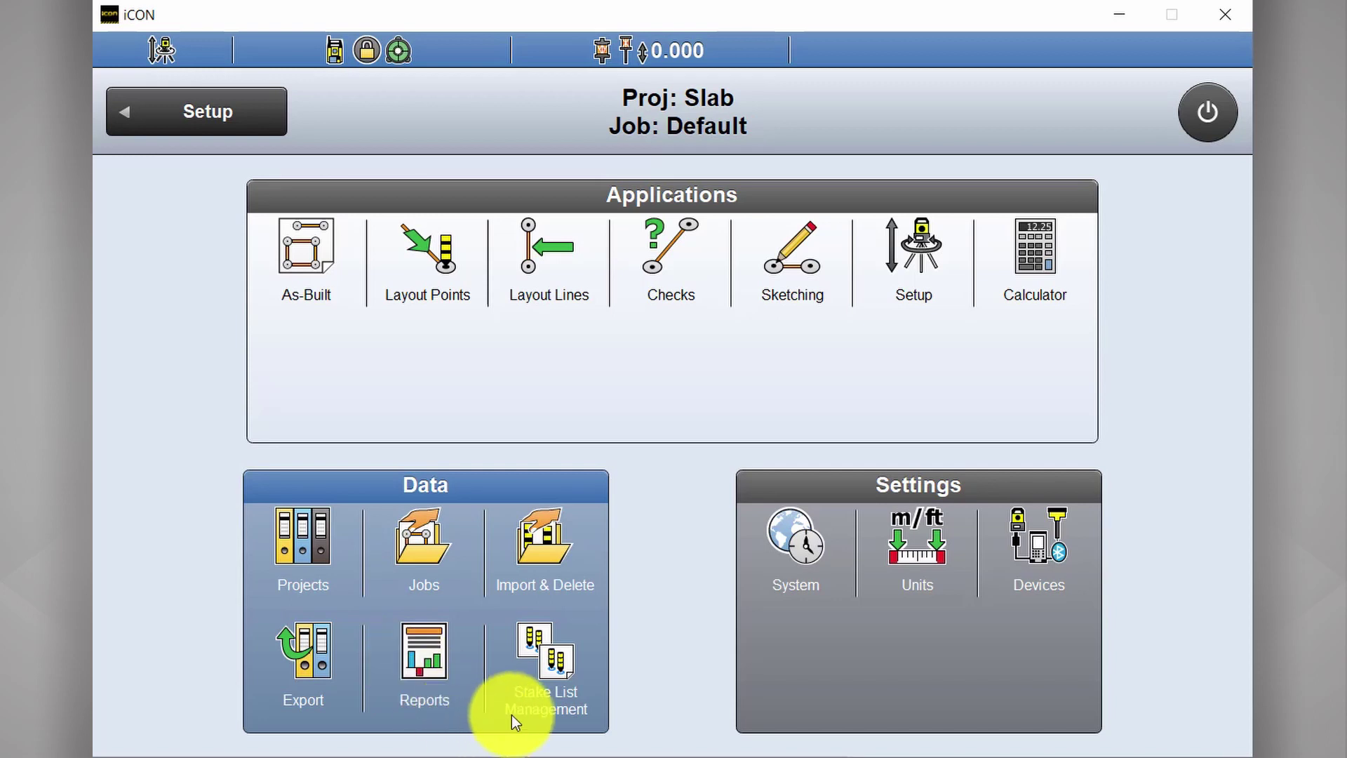
click(539, 659)
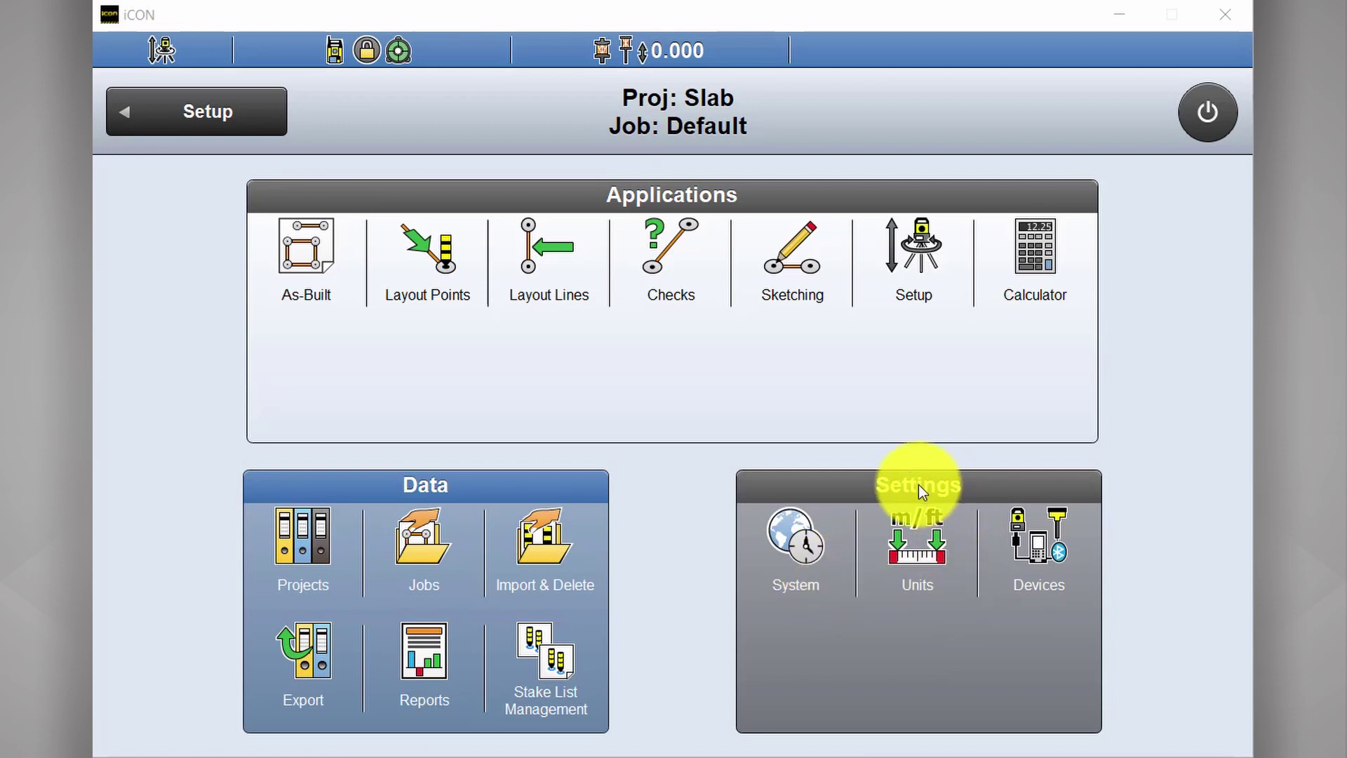
Browse System settings, Units & Tolerances angle and tolerance pages, and the iCT30 device profile.
click(796, 560)
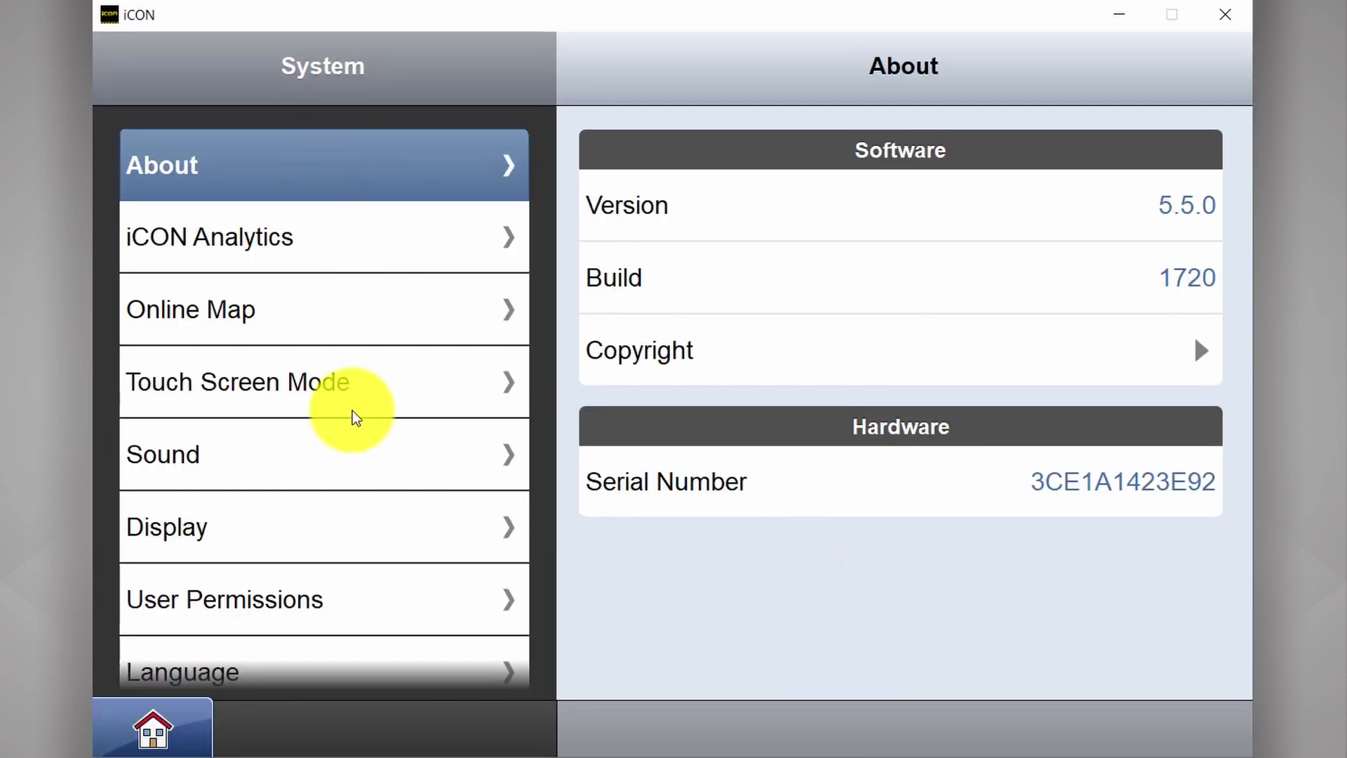
click(190, 732)
click(907, 554)
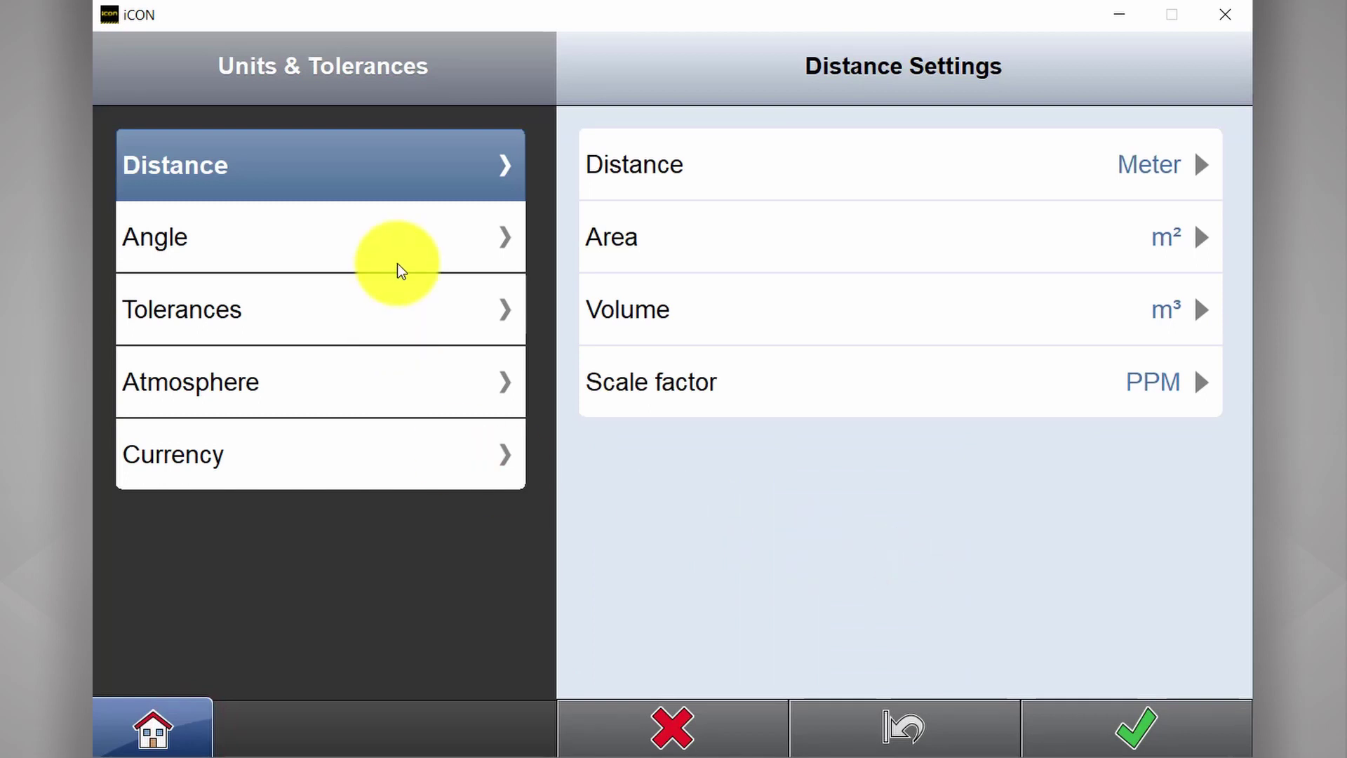
click(400, 265)
click(407, 308)
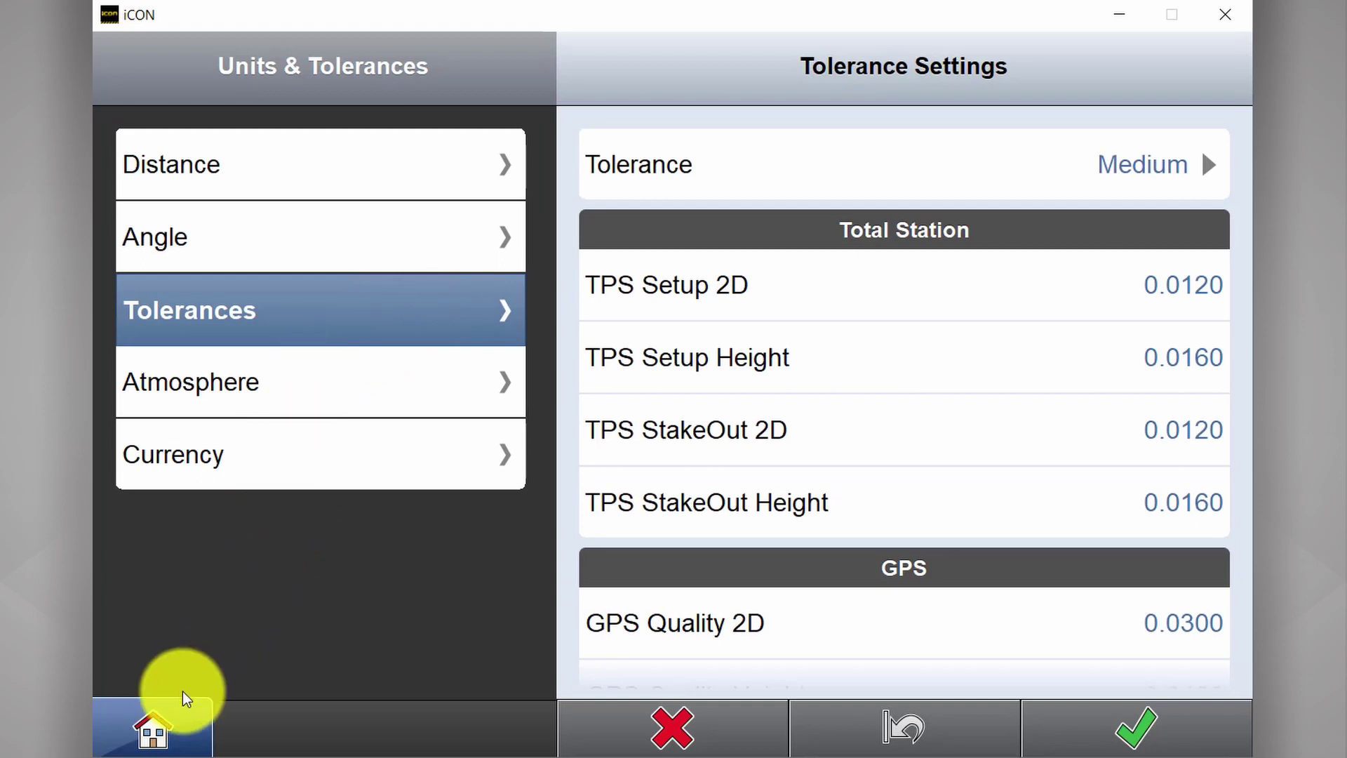
click(184, 727)
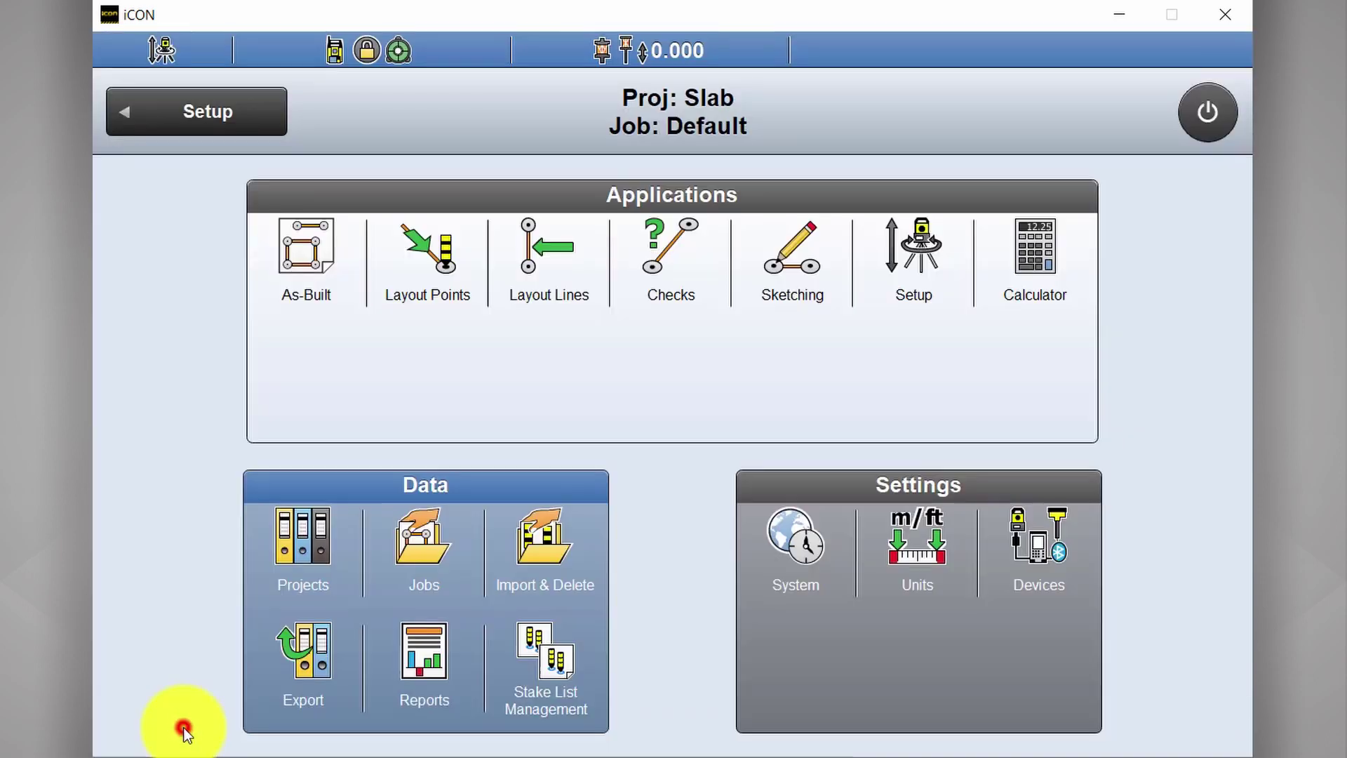
click(1042, 562)
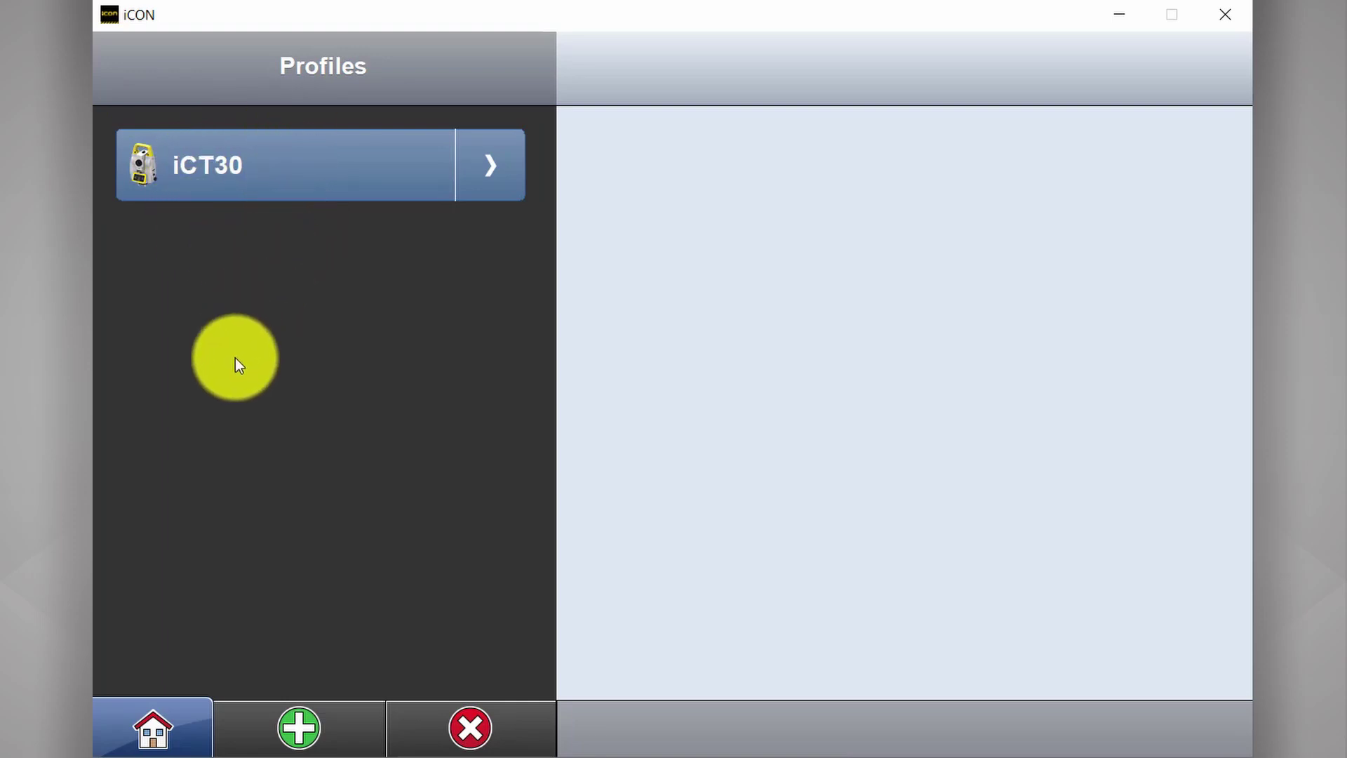
click(166, 717)
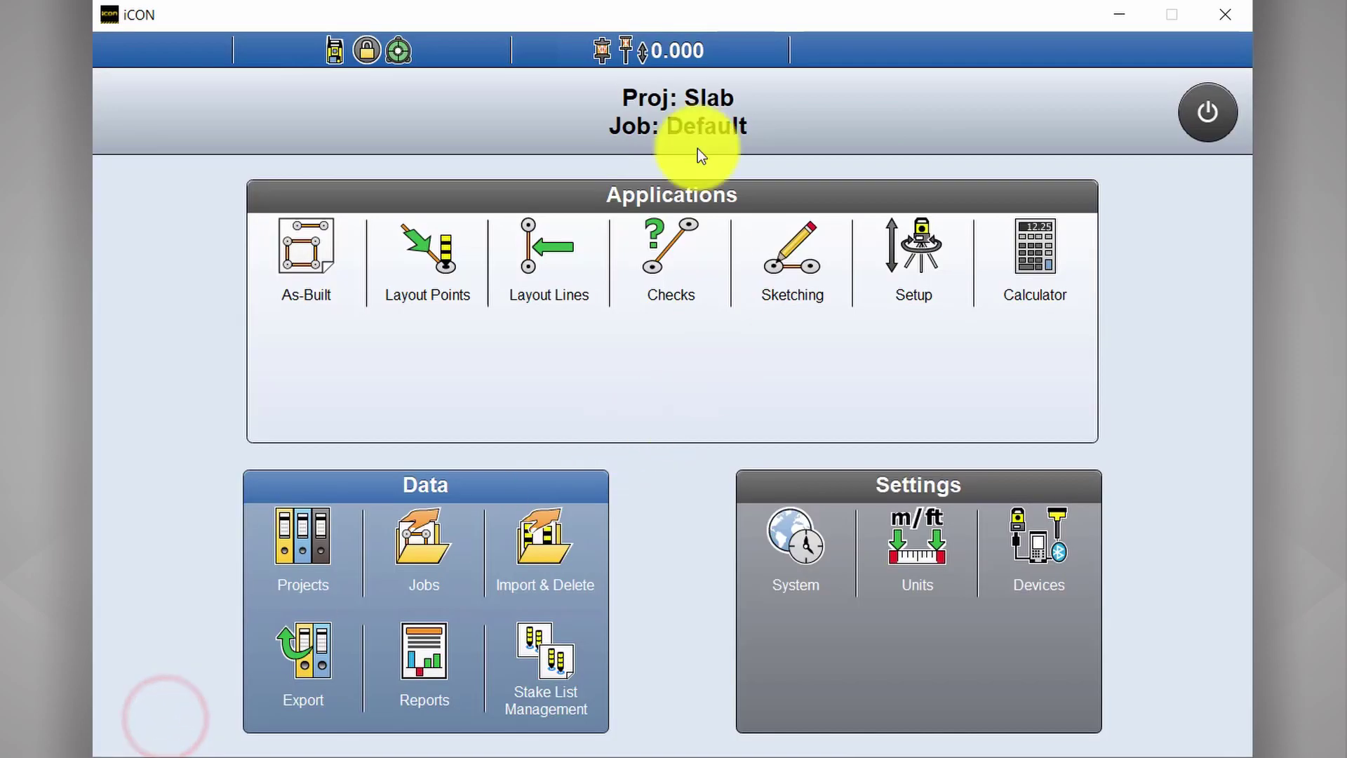